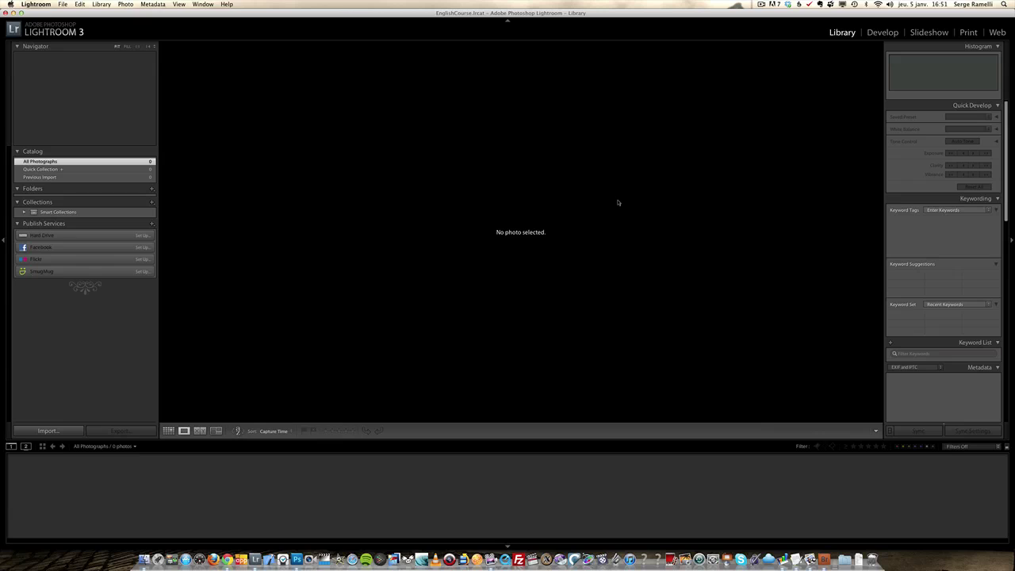
# Open the Import Photos dialog from the File menu with EOS_DIGITAL as the source
pyautogui.click(65, 5)
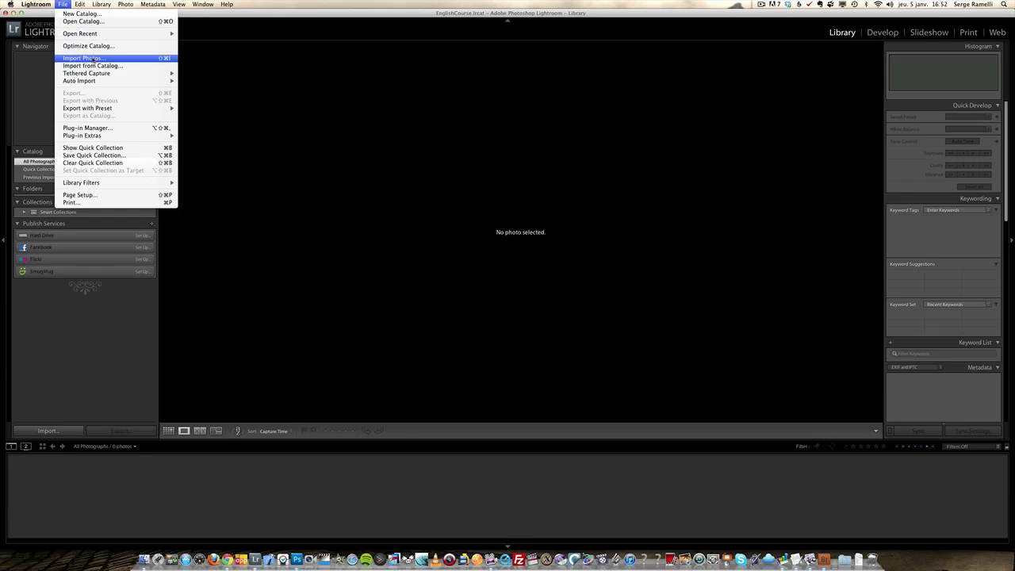
pyautogui.click(87, 58)
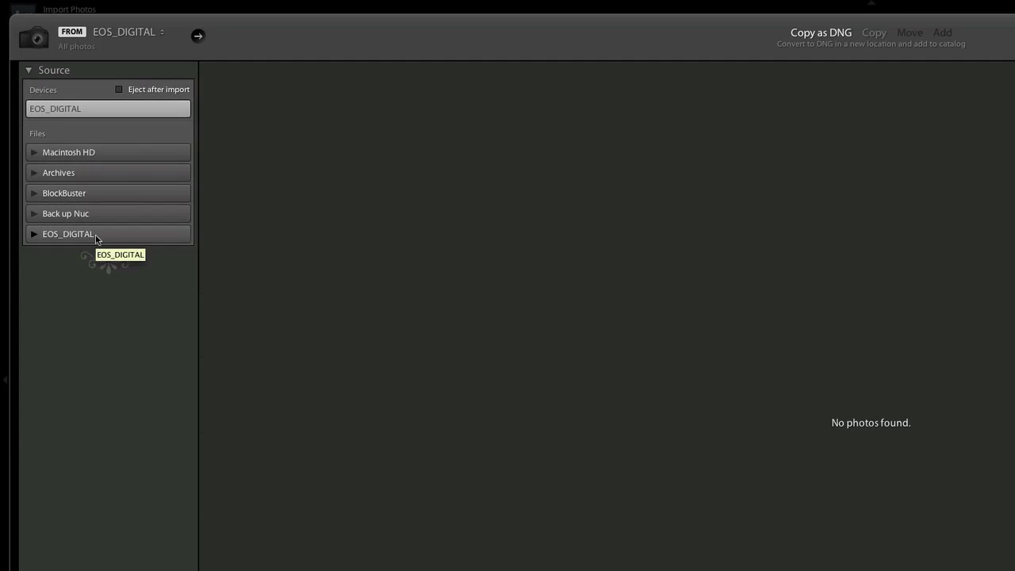
# Show the 13 photos in the EOS_DIGITAL card's DCIM folder and enlarge their thumbnails
pyautogui.click(95, 235)
pyautogui.click(99, 254)
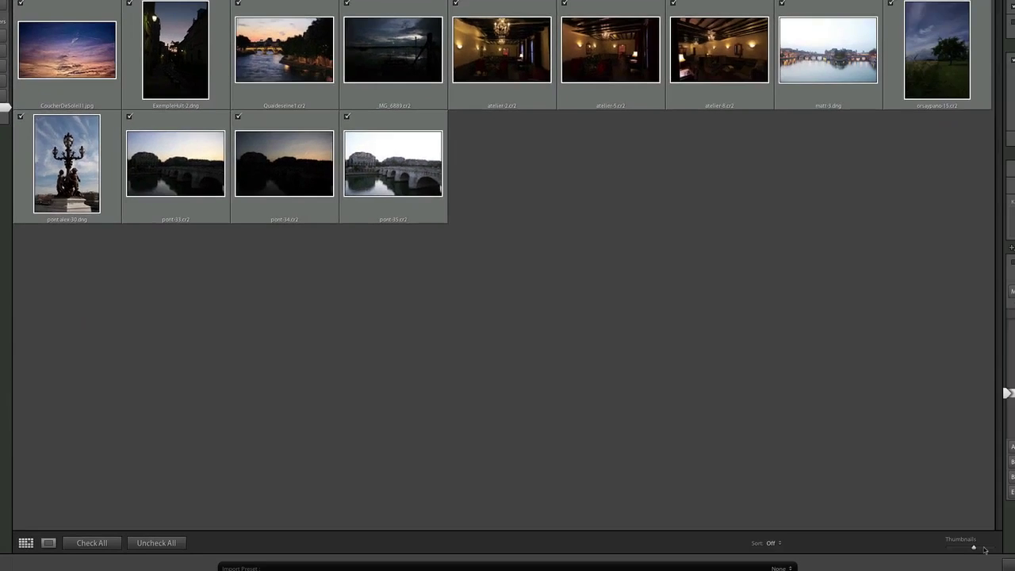
pyautogui.moveTo(976, 549)
pyautogui.mouseDown()
pyautogui.moveTo(985, 549)
pyautogui.moveTo(958, 549)
pyautogui.moveTo(984, 549)
pyautogui.mouseUp()
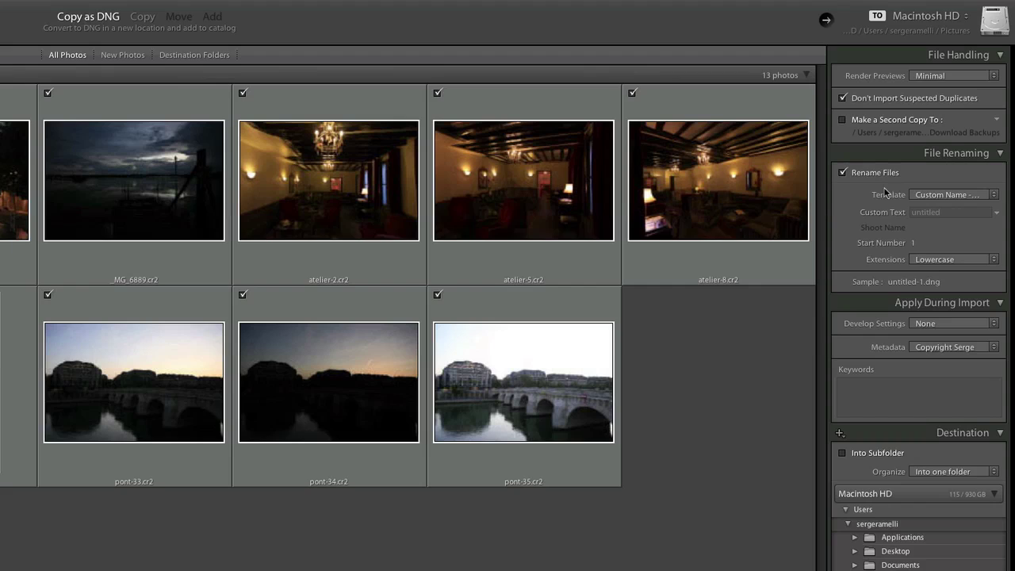
# Enter 'photos' as the custom rename text so files become photos-1.dng
pyautogui.click(920, 212)
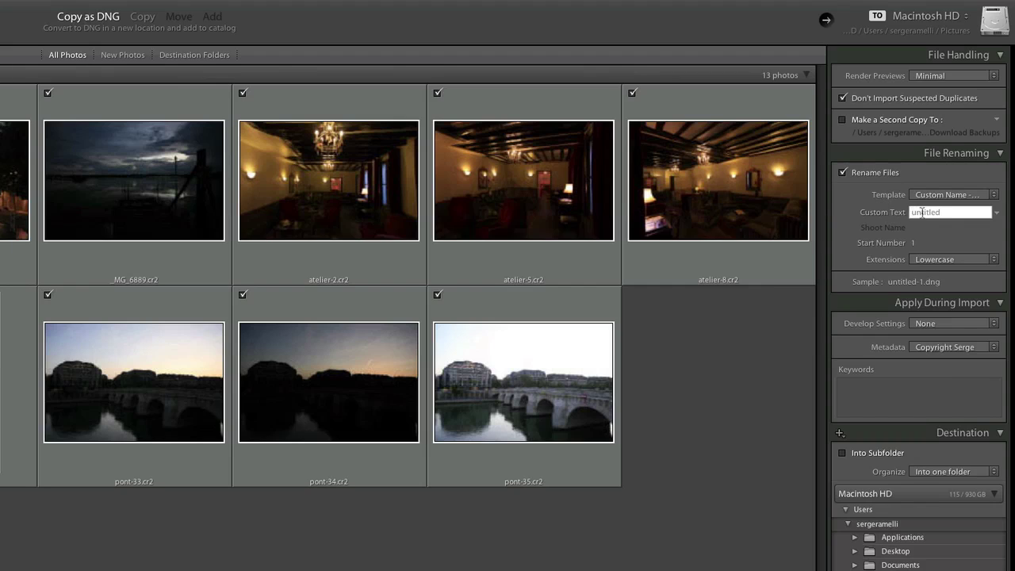
pyautogui.write('photos')
# Start a new metadata preset with the photographer's name as creator and Paris as creator city
pyautogui.click(989, 357)
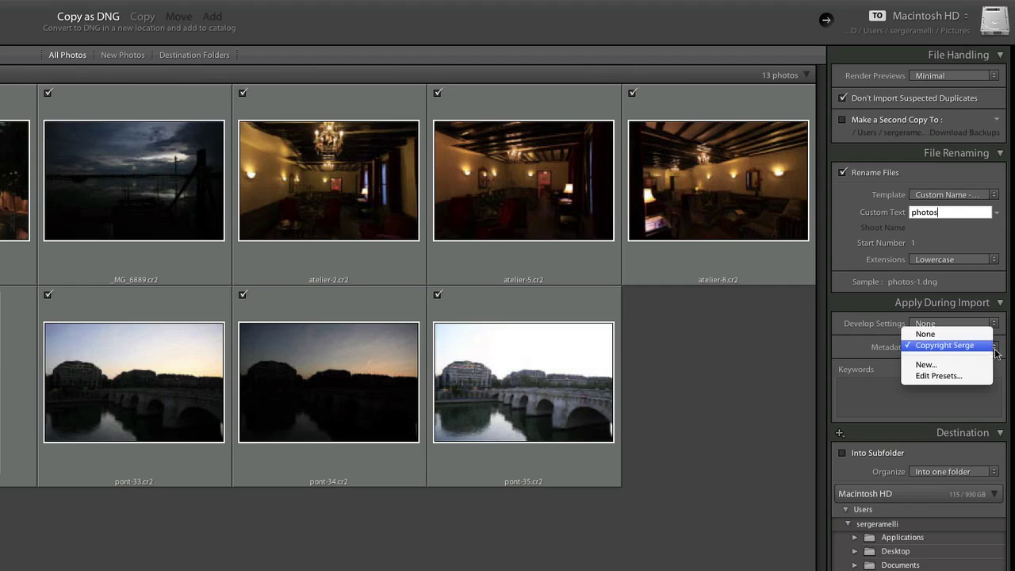
pyautogui.click(956, 366)
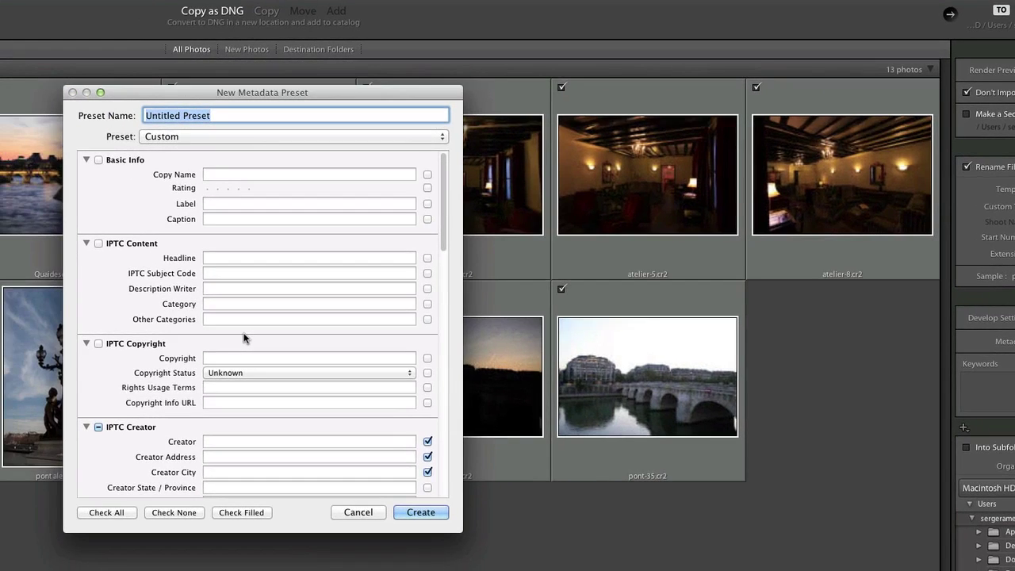
pyautogui.scroll(-5, 296, 303)
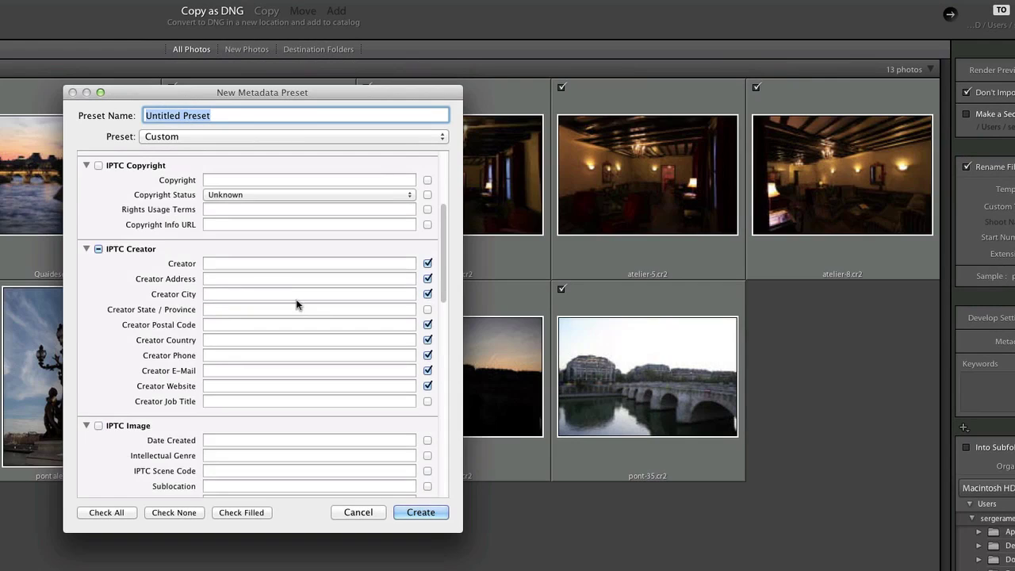
pyautogui.click(241, 264)
pyautogui.write('Ser')
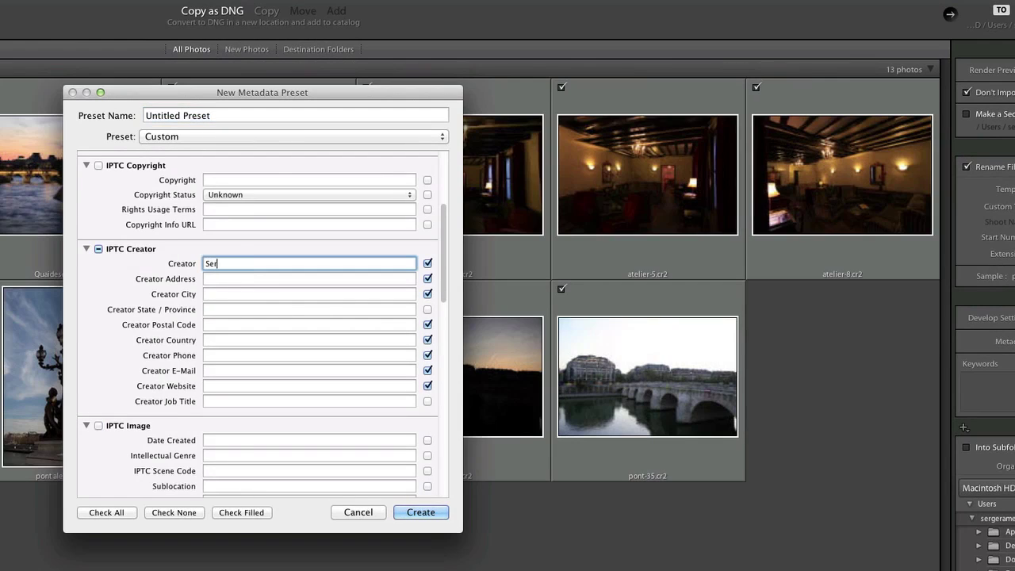
pyautogui.write('ge Ramelli')
pyautogui.click(235, 295)
pyautogui.write('Pa')
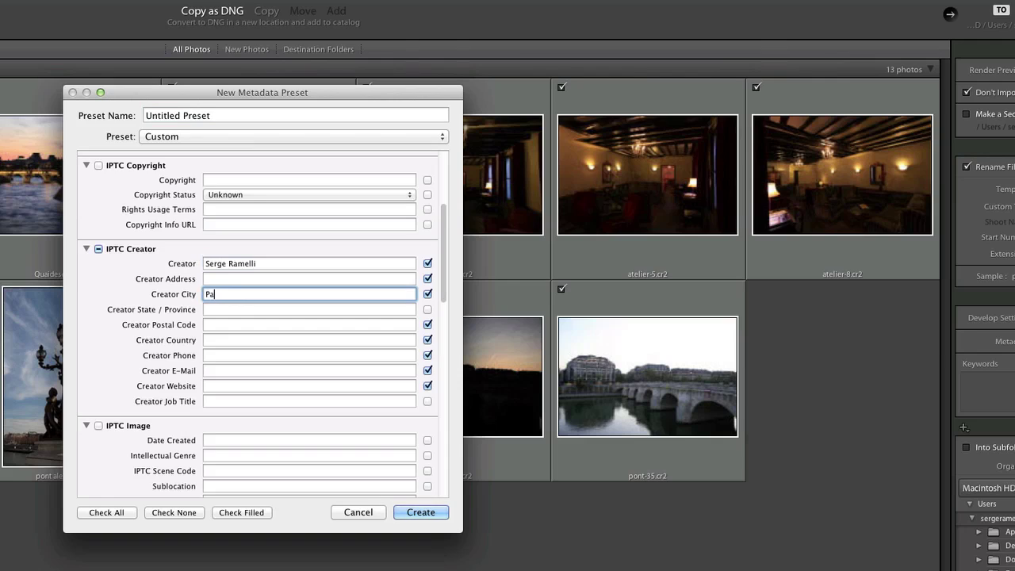
pyautogui.write('ris')
# Move through the preset's creator phone, e-mail and website fields
pyautogui.click(224, 354)
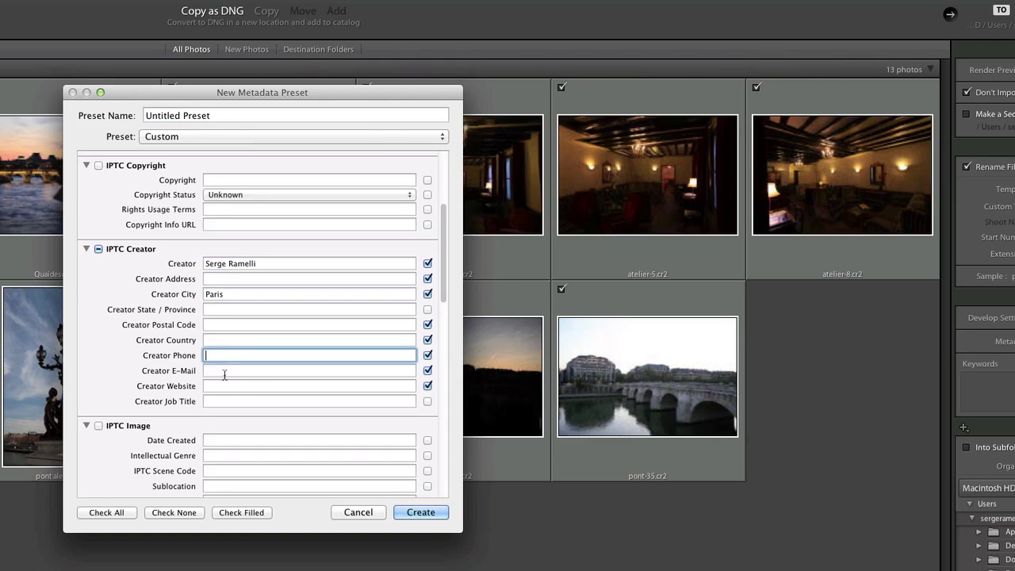
pyautogui.click(226, 386)
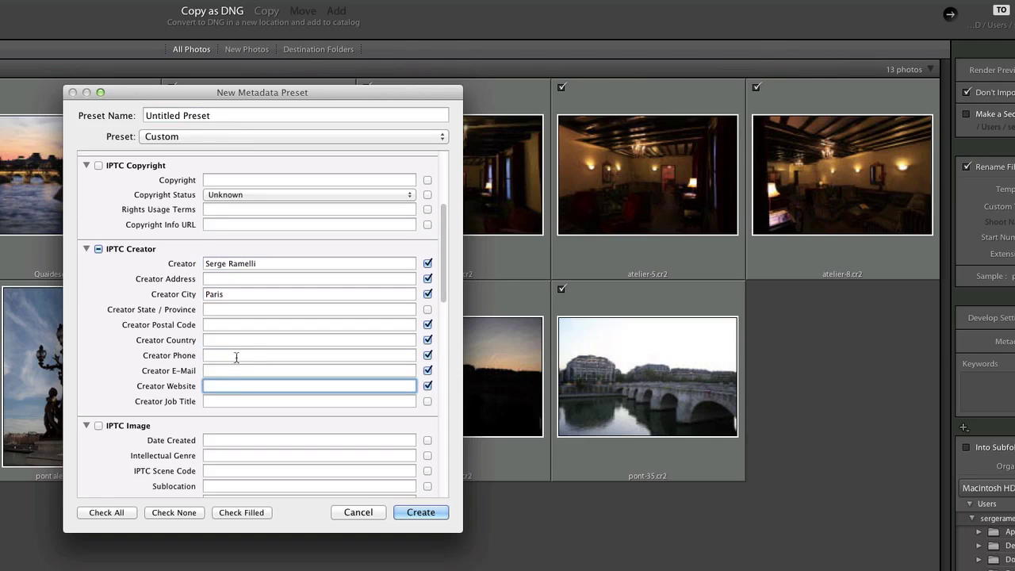
pyautogui.scroll(-3, 248, 353)
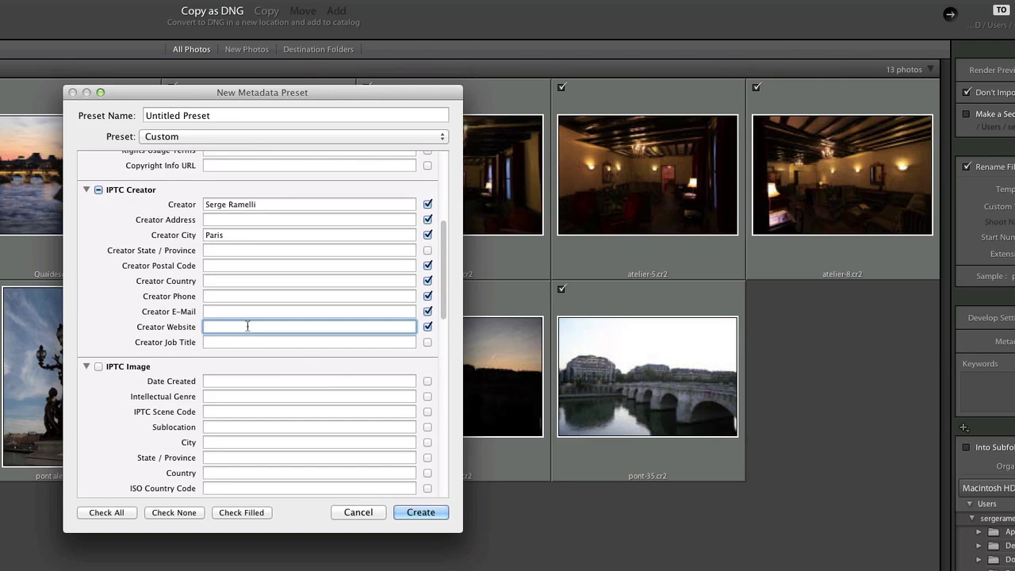
pyautogui.scroll(-5, 247, 326)
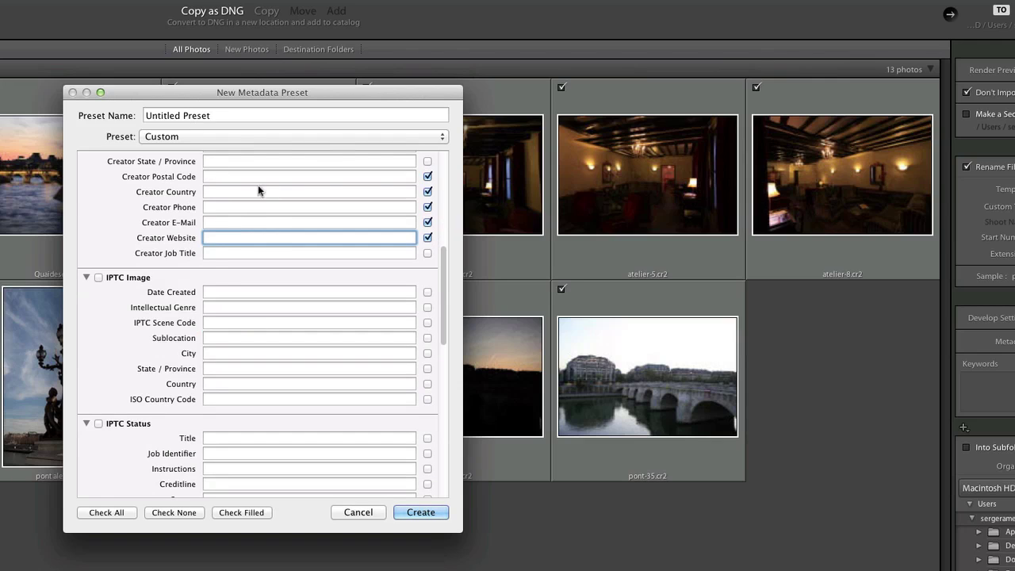
pyautogui.scroll(5, 262, 283)
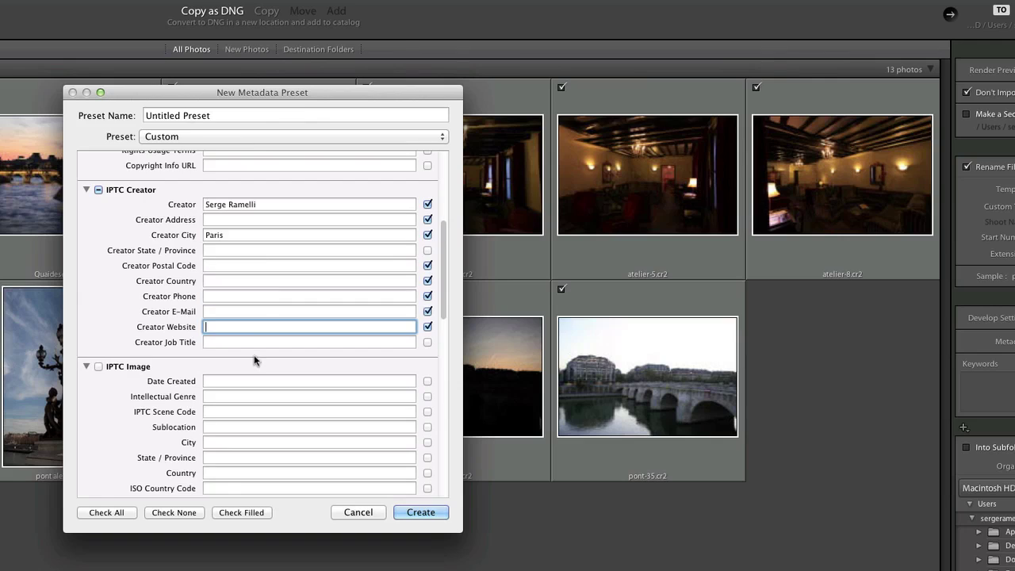
pyautogui.click(234, 314)
pyautogui.click(234, 327)
# Save the first preset and start another metadata preset named CopyrightSerge
pyautogui.click(419, 513)
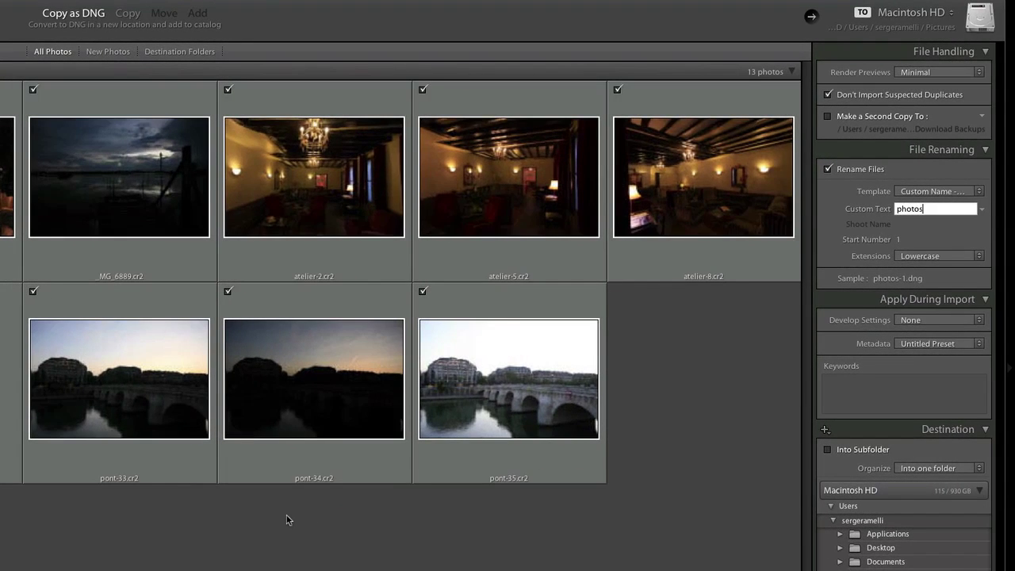
pyautogui.click(979, 344)
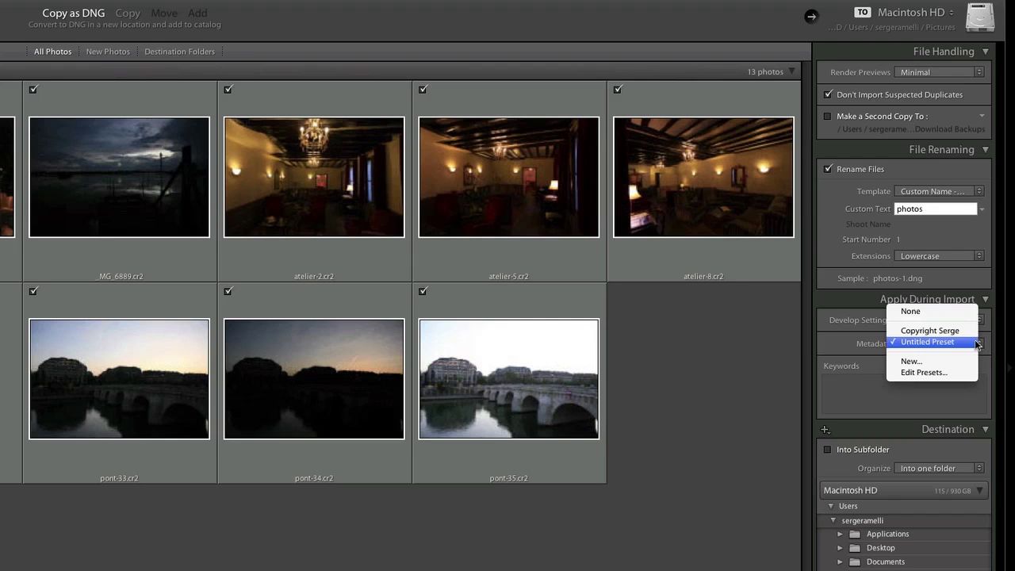
pyautogui.click(912, 361)
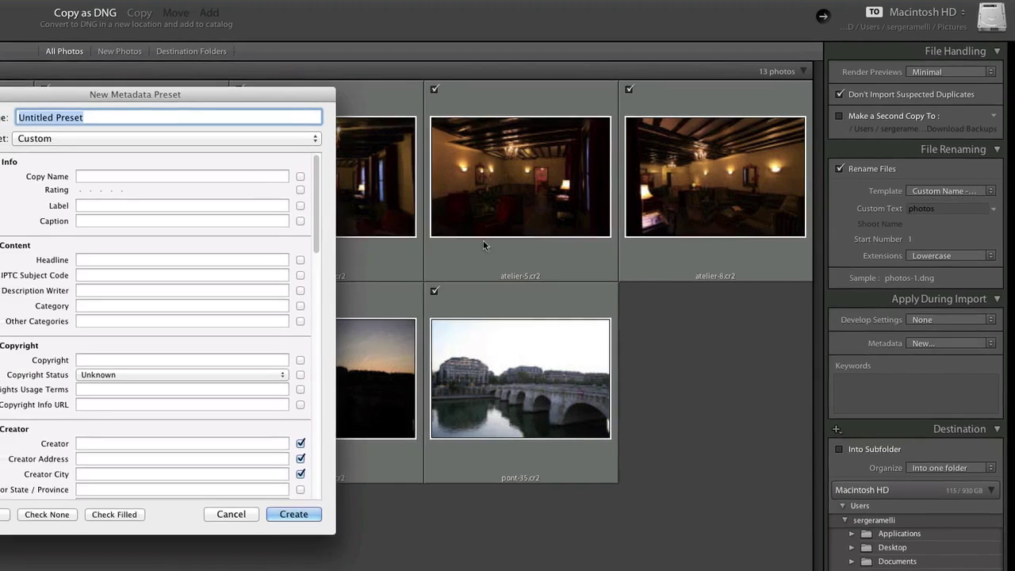
pyautogui.write('Co')
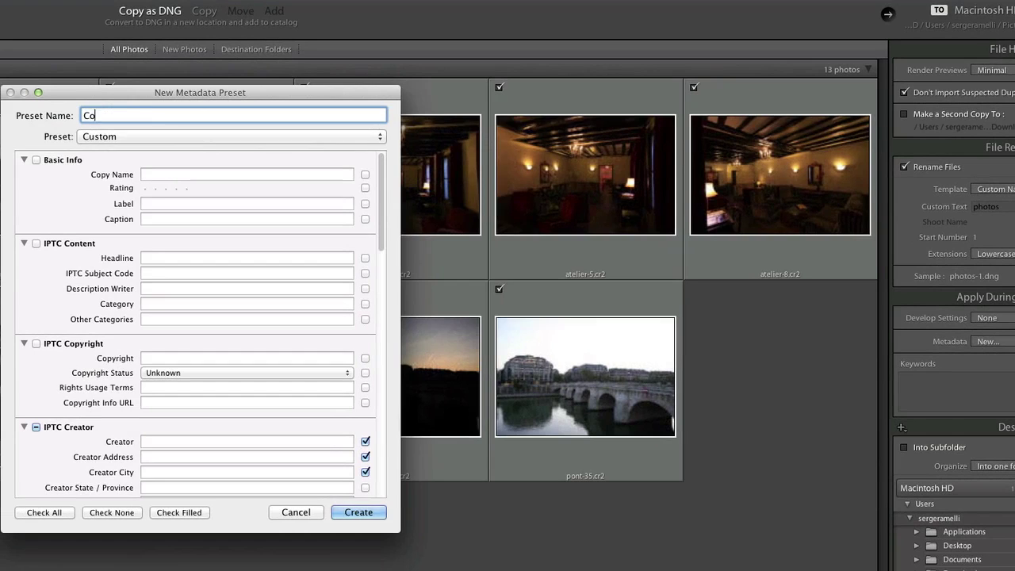
pyautogui.write('pyrightSerge')
# Fill in the creator's name and website in CopyrightSerge, then create the preset
pyautogui.scroll(-3, 193, 198)
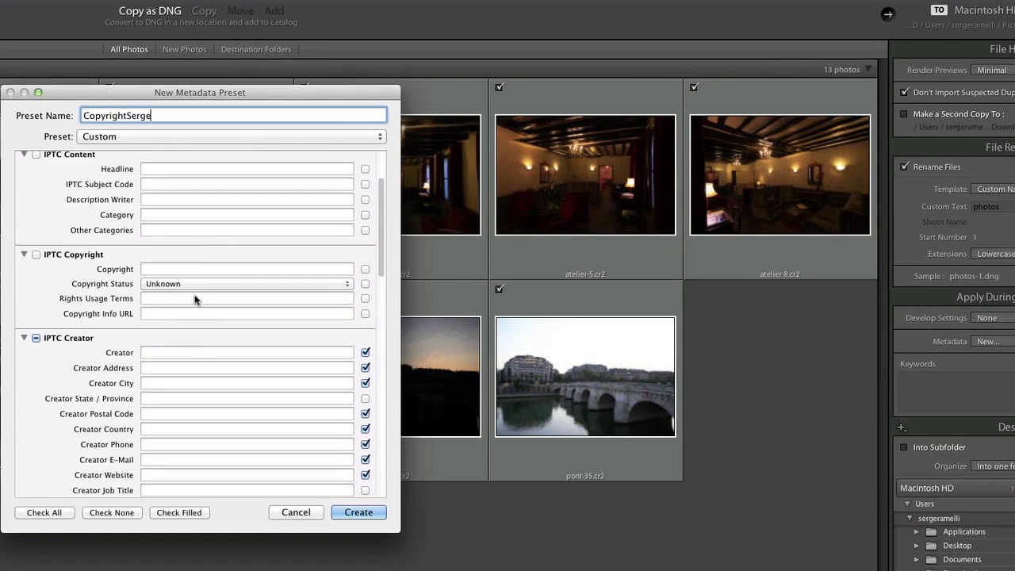
pyautogui.click(194, 355)
pyautogui.write('Serge ')
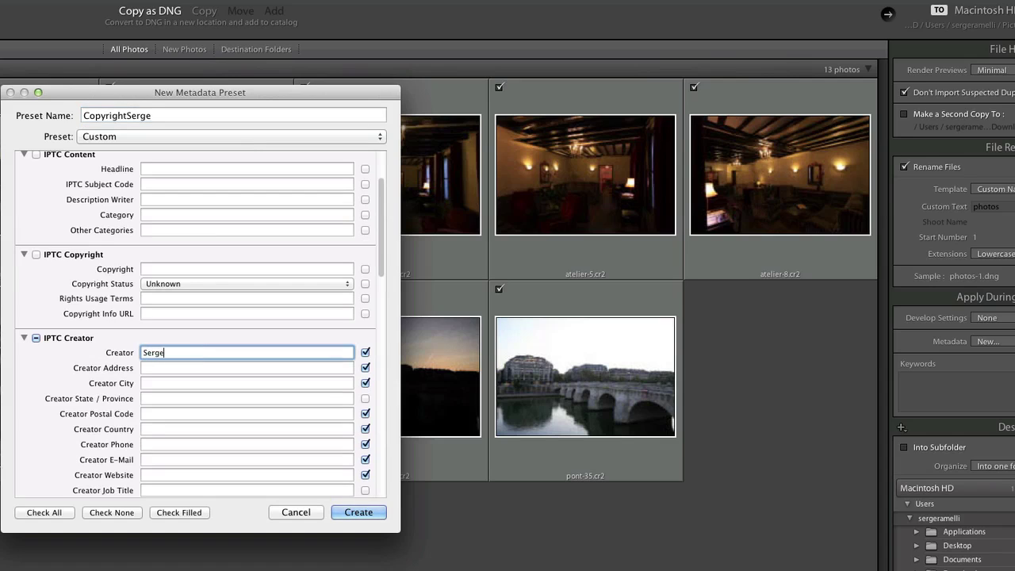
pyautogui.write('Ramelli')
pyautogui.click(170, 444)
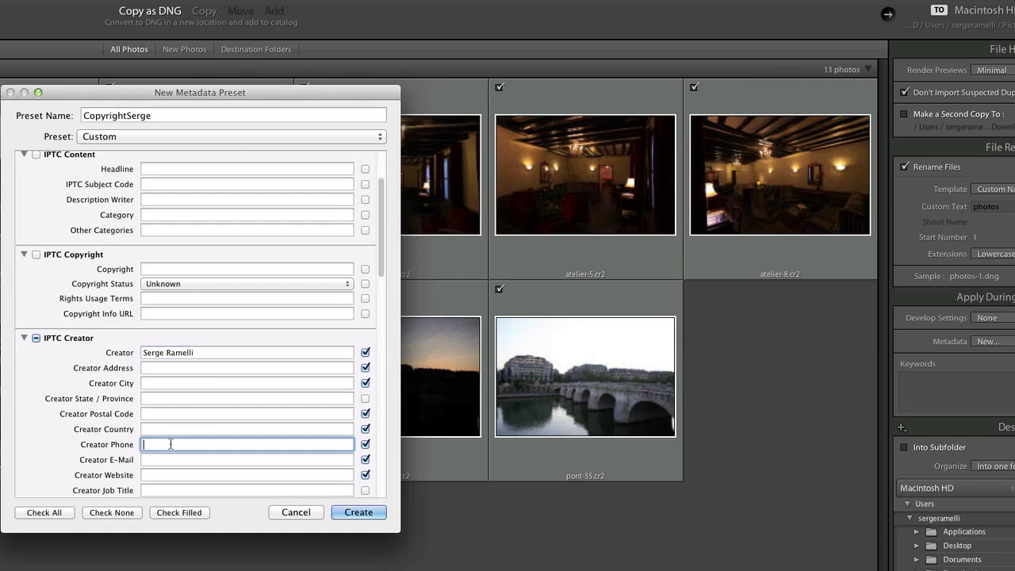
pyautogui.click(169, 476)
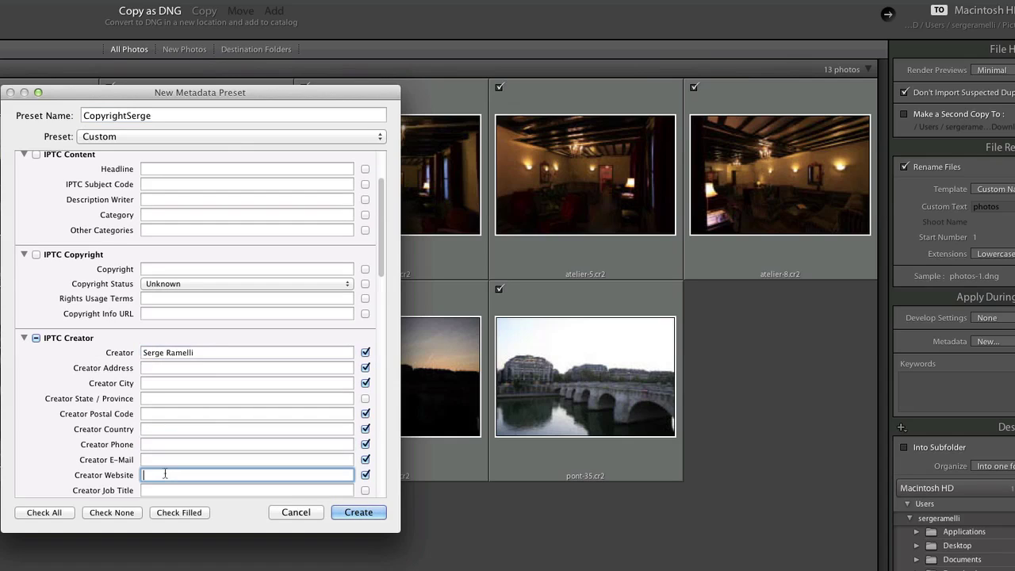
pyautogui.write('www.photoserge.com')
pyautogui.click(359, 513)
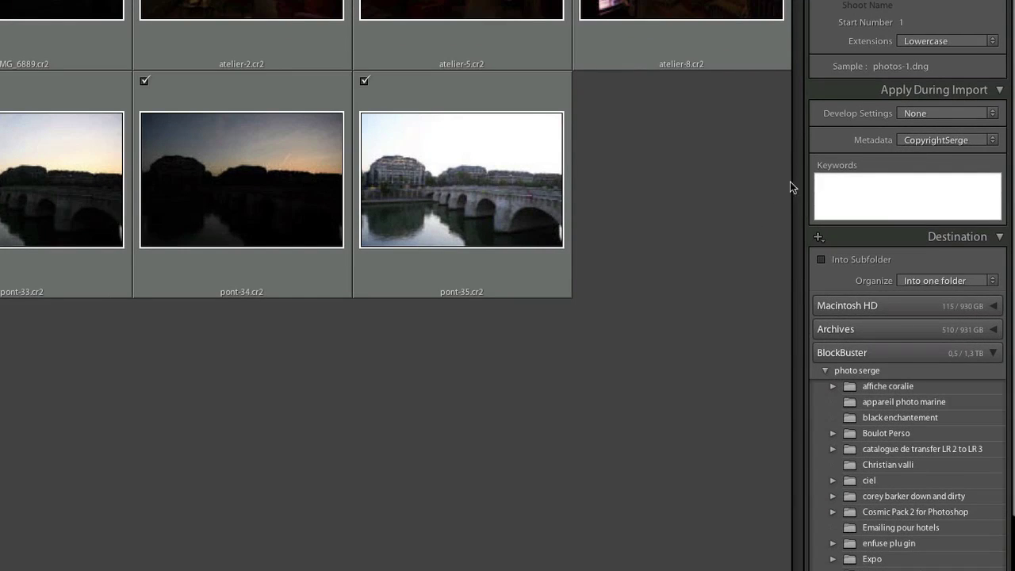
# Enter the import keywords sky, paris, trees
pyautogui.click(829, 175)
pyautogui.write('sky,')
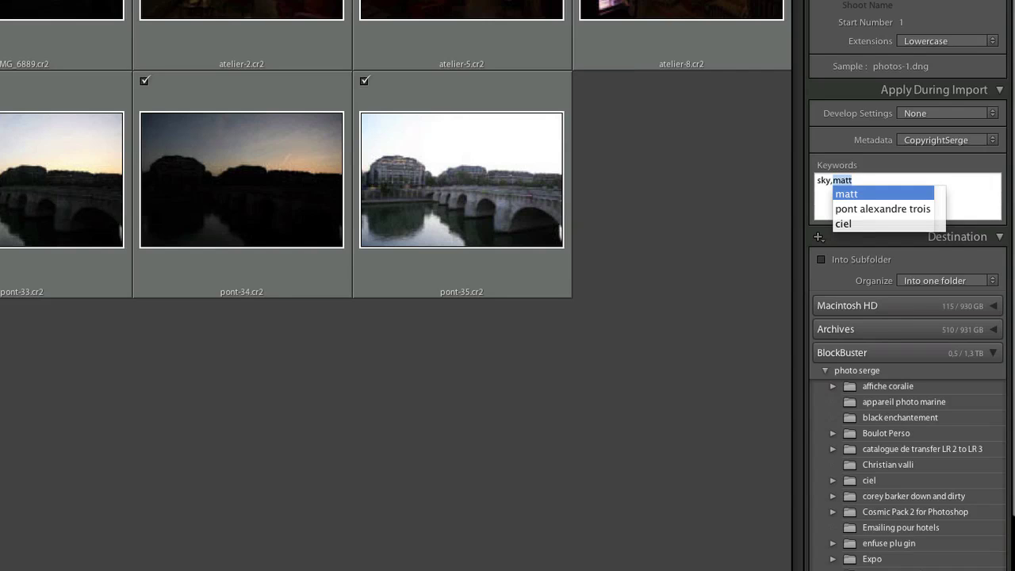
pyautogui.write('paris, ')
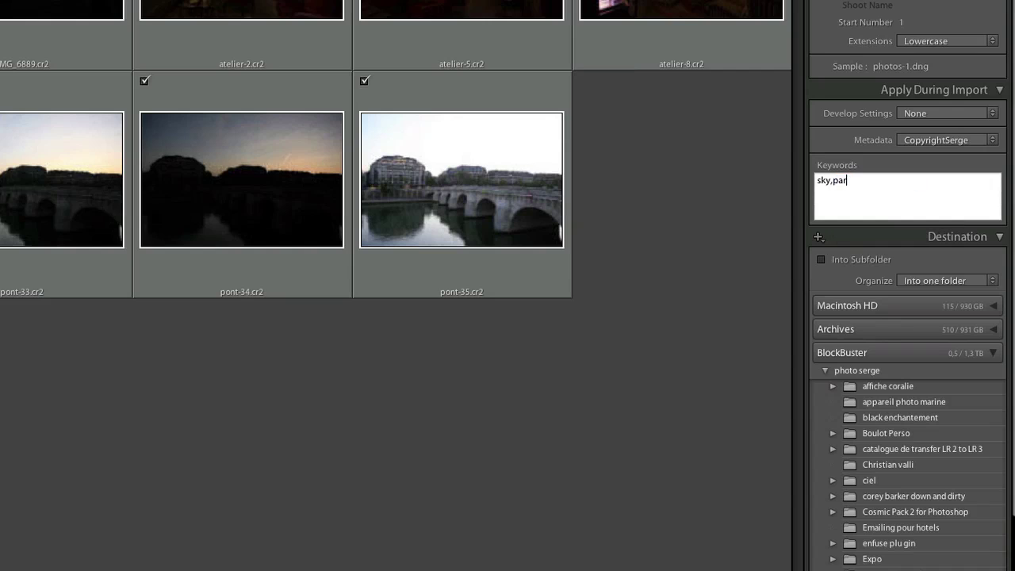
pyautogui.write('trees')
# Trim the keyword entry and select the photo serge folder on the BlockBuster drive
pyautogui.press('BackSpace')
pyautogui.press('BackSpace')
pyautogui.press('BackSpace')
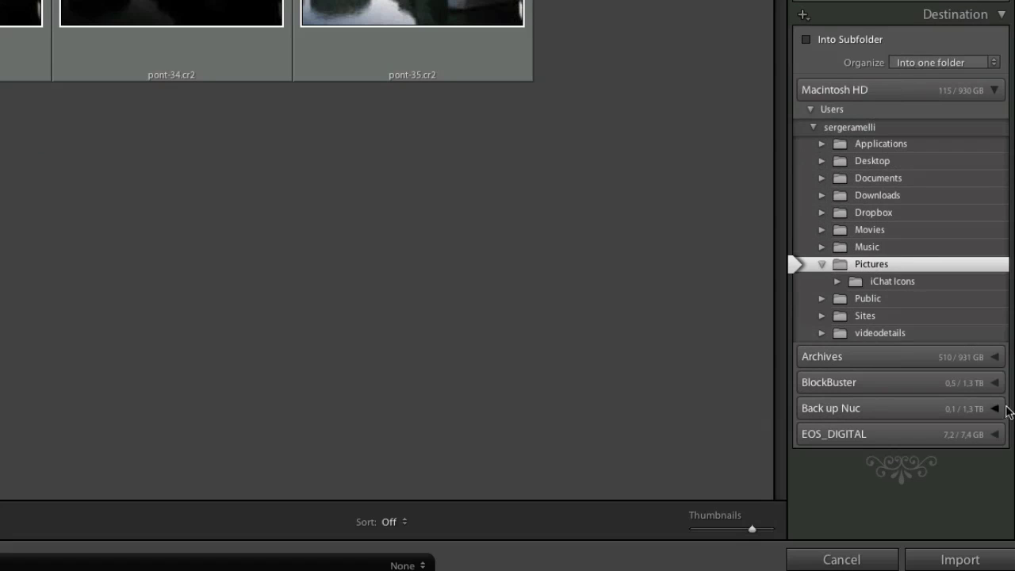
pyautogui.click(993, 385)
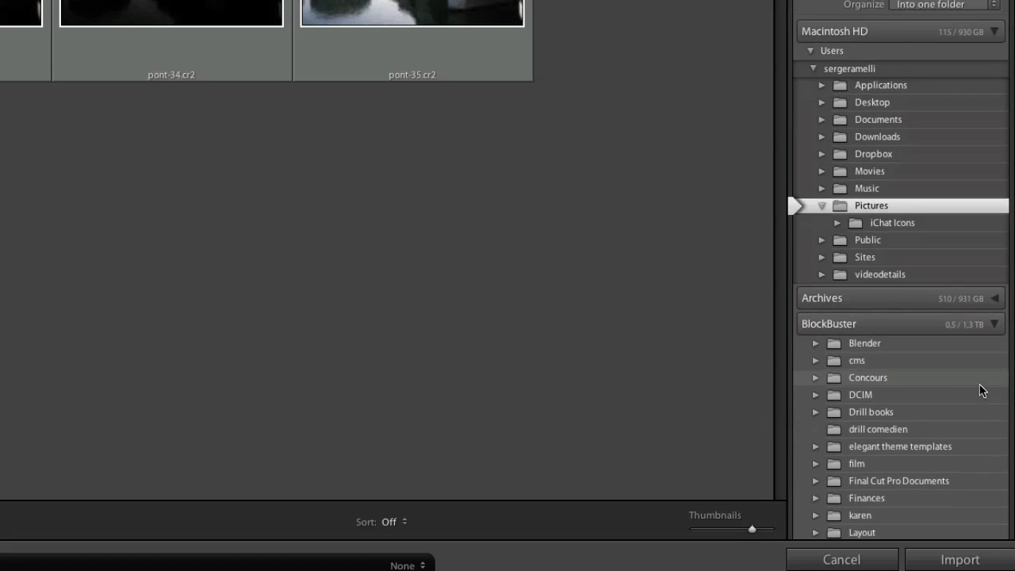
pyautogui.scroll(-5, 976, 385)
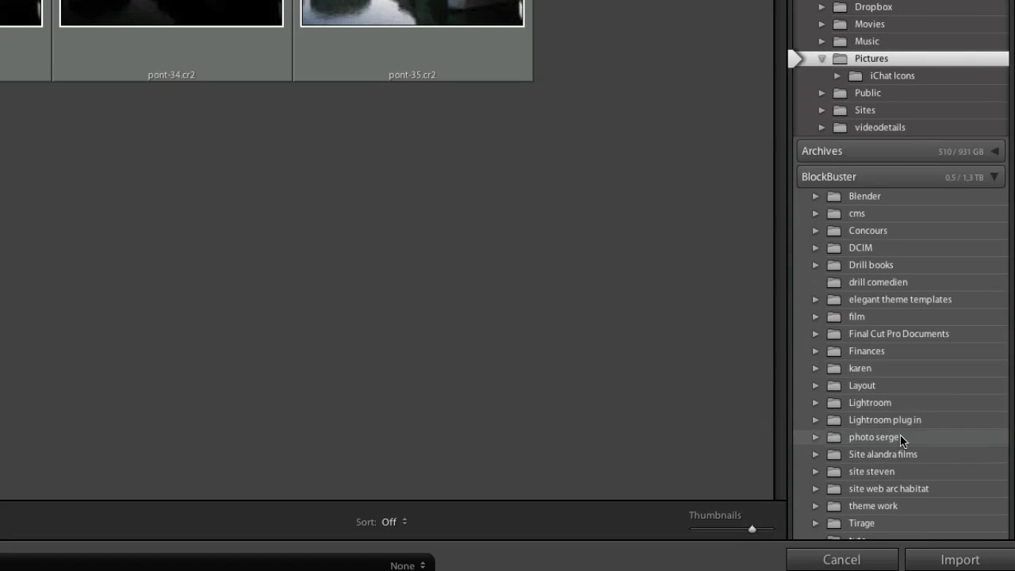
pyautogui.click(900, 437)
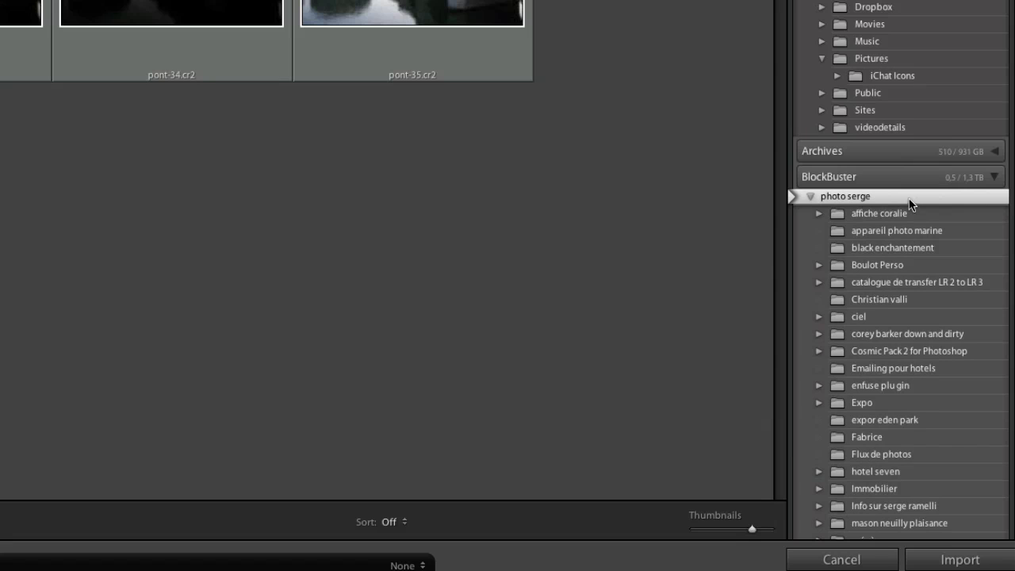
# Create a new folder named Tutorial Lightroom inside photo serge
pyautogui.rightClick(853, 196)
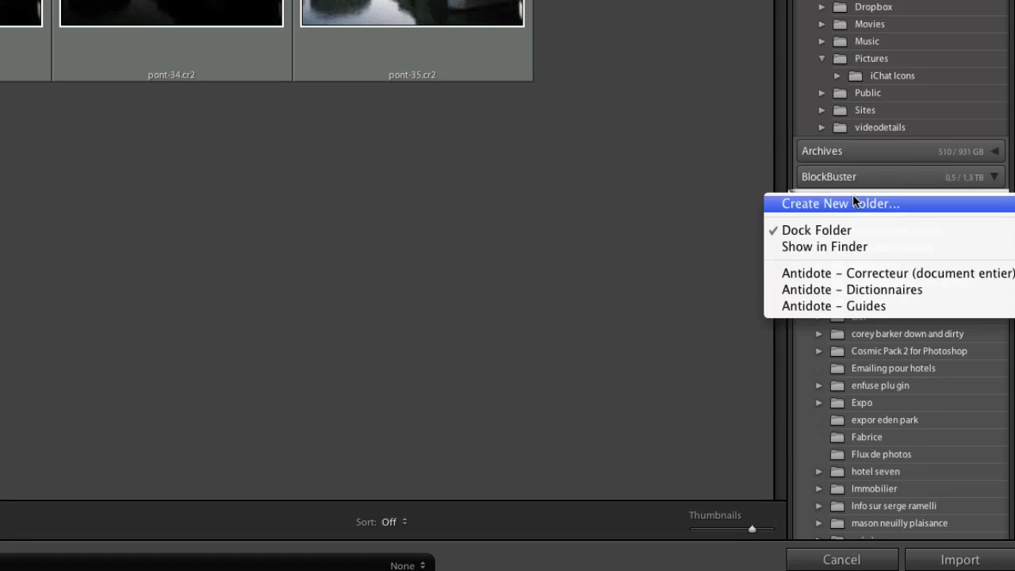
pyautogui.click(853, 200)
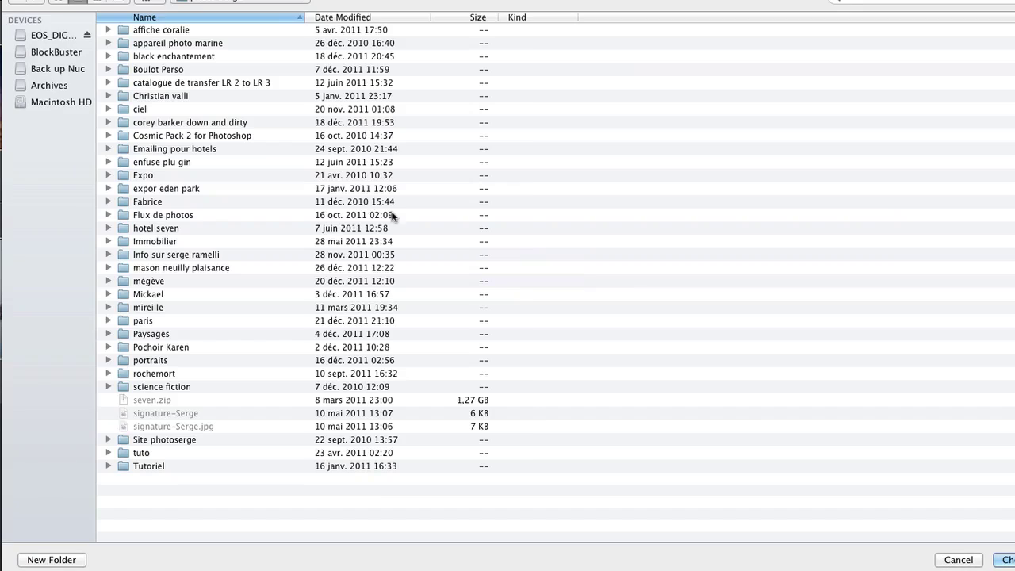
pyautogui.click(52, 561)
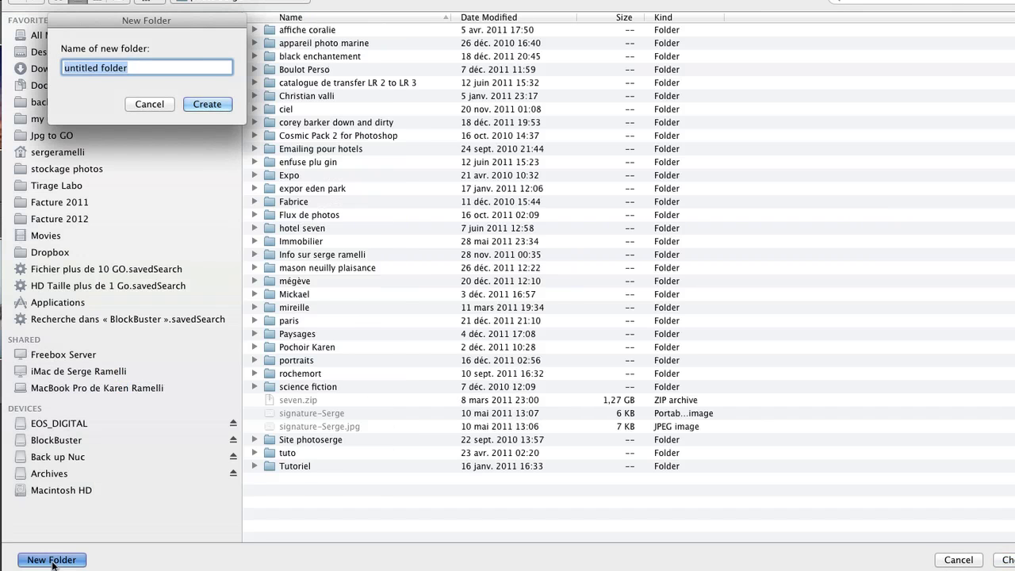
pyautogui.write('Tutotrial')
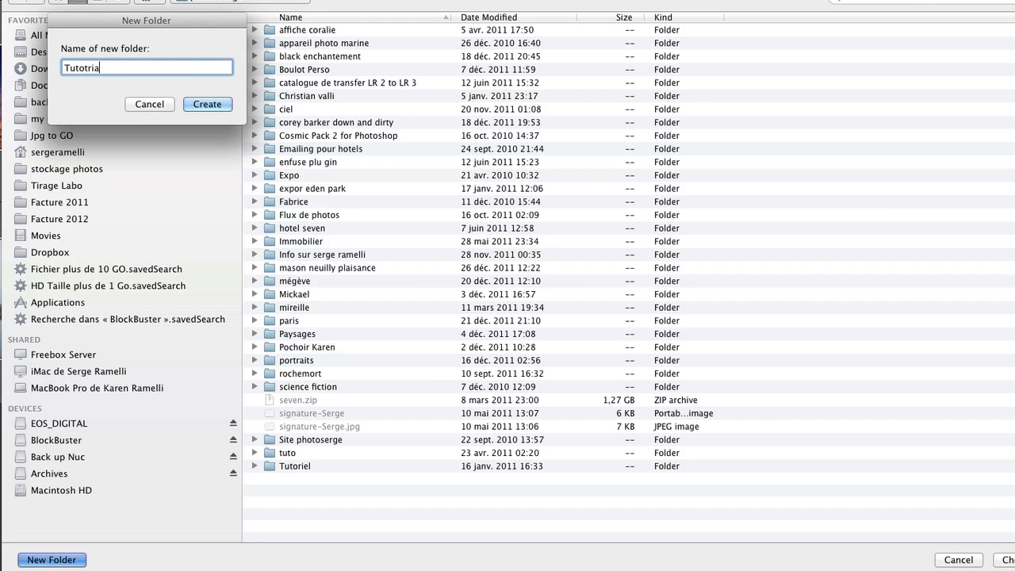
pyautogui.press('BackSpace')
pyautogui.press('BackSpace')
pyautogui.press('BackSpace')
pyautogui.press('BackSpace')
pyautogui.press('BackSpace')
pyautogui.press('BackSpace')
pyautogui.press('BackSpace')
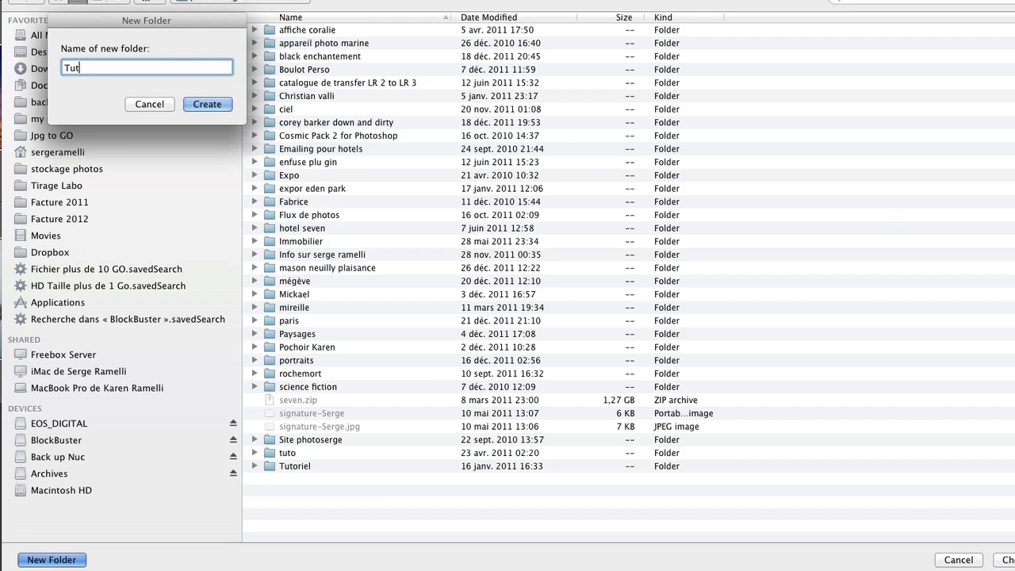
pyautogui.write('orial Lightroom')
pyautogui.click(216, 104)
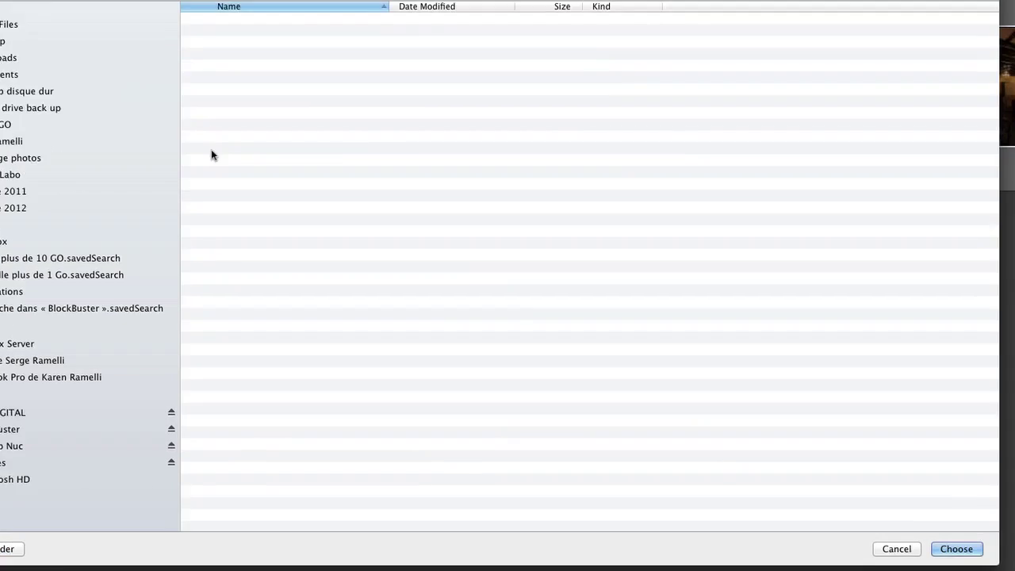
# Import the 13 photos into Tutorial Lightroom, then select the sunset sky and tree photos
pyautogui.click(611, 488)
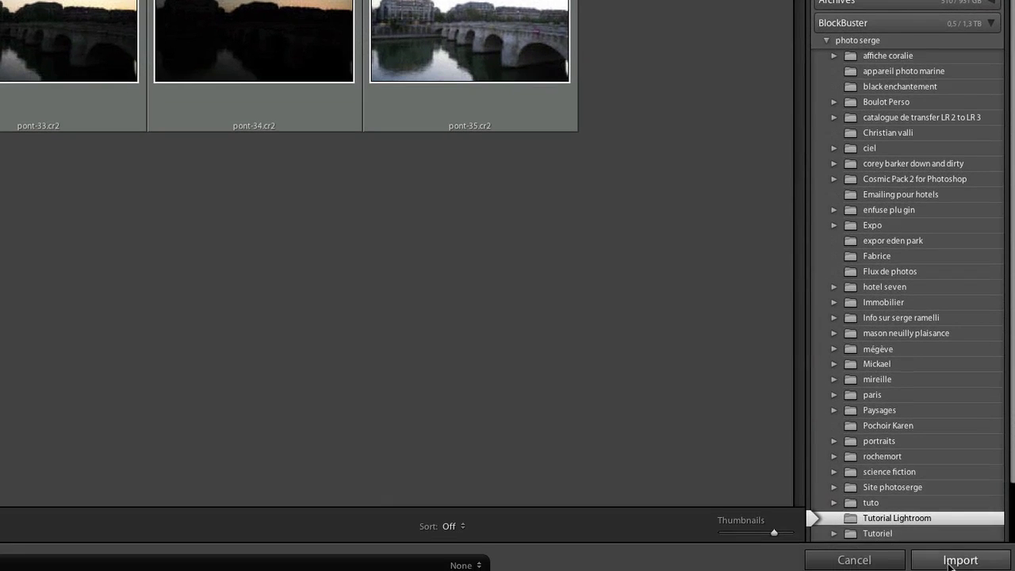
pyautogui.click(950, 561)
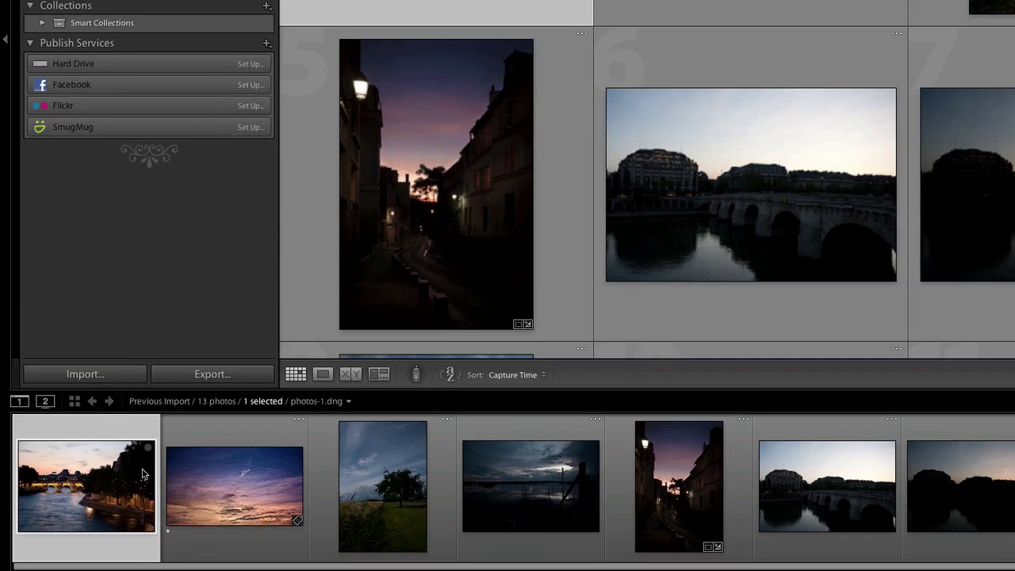
pyautogui.click(274, 454)
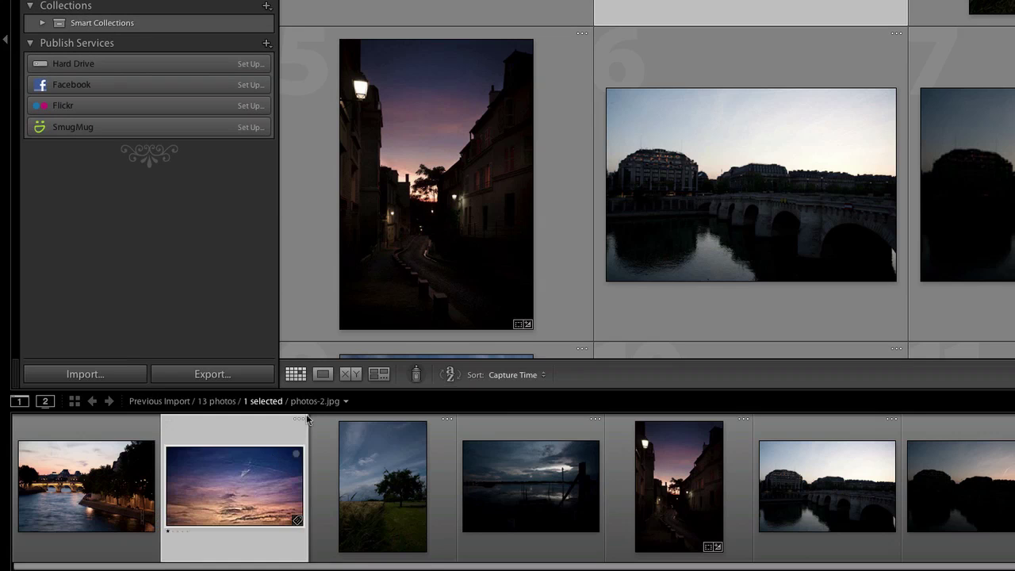
pyautogui.click(355, 459)
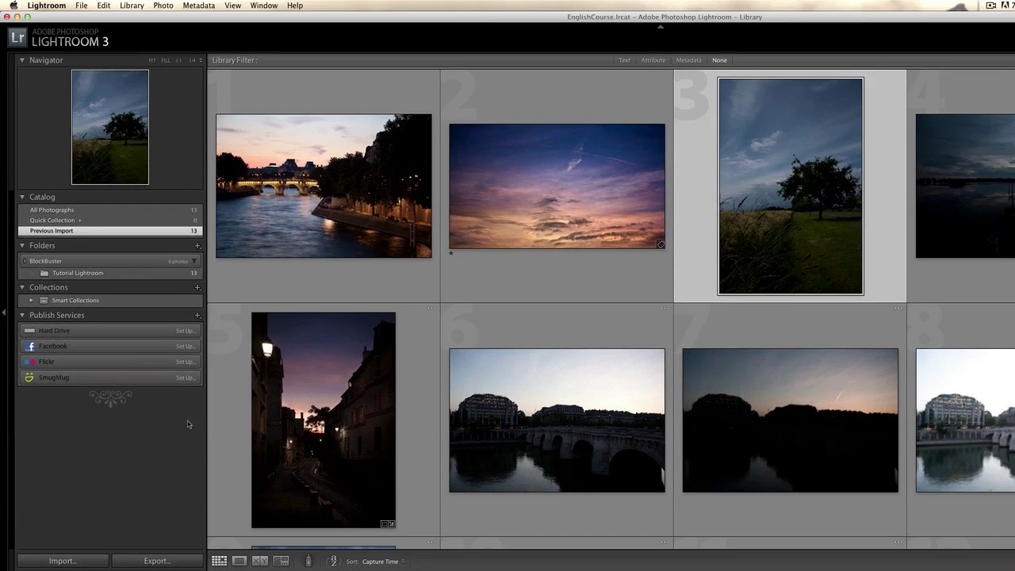
pyautogui.click(83, 6)
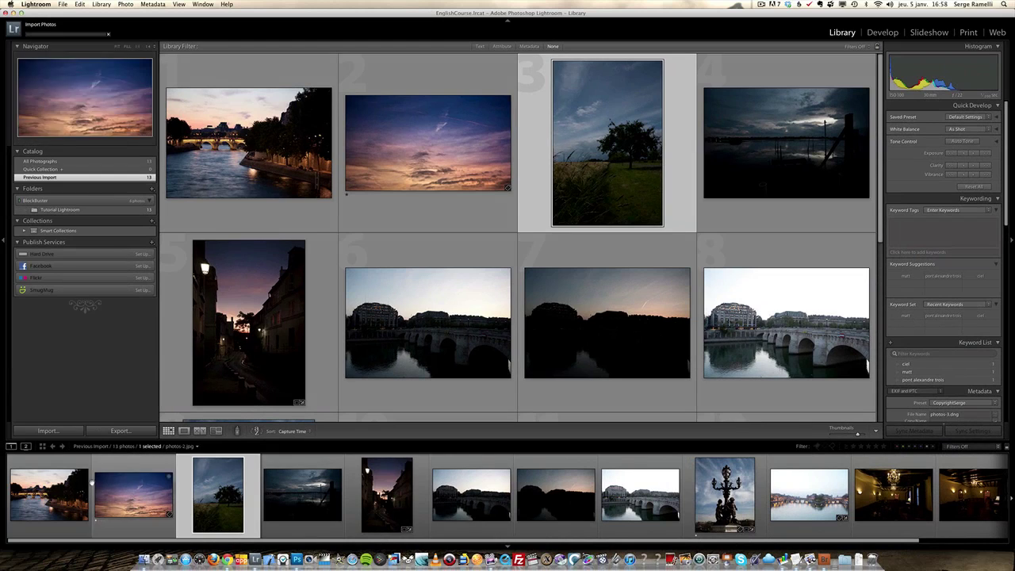
# Select imported photos 1 through 4 to check their DNG names, keywords and copyright metadata
pyautogui.click(76, 480)
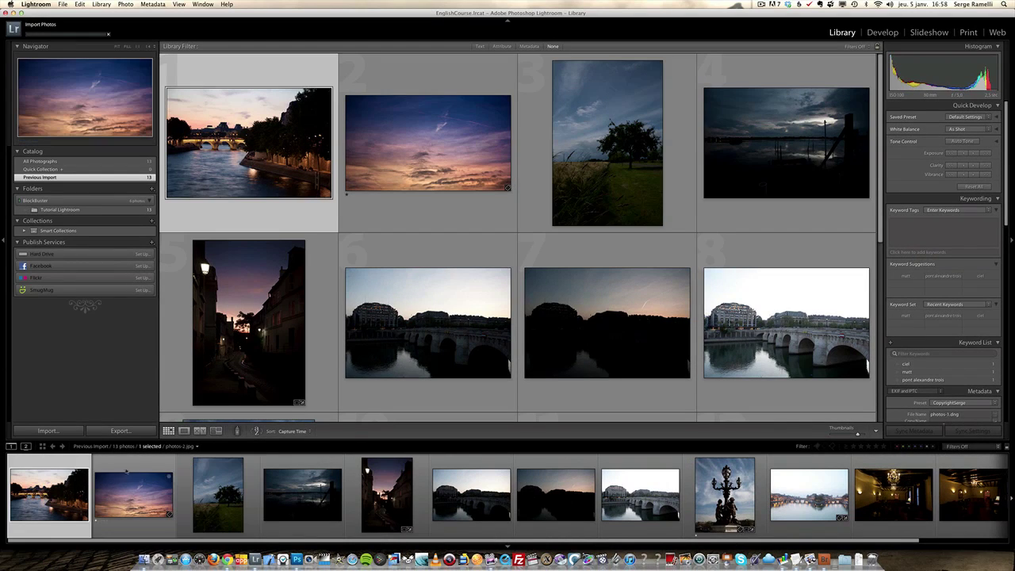
pyautogui.click(131, 486)
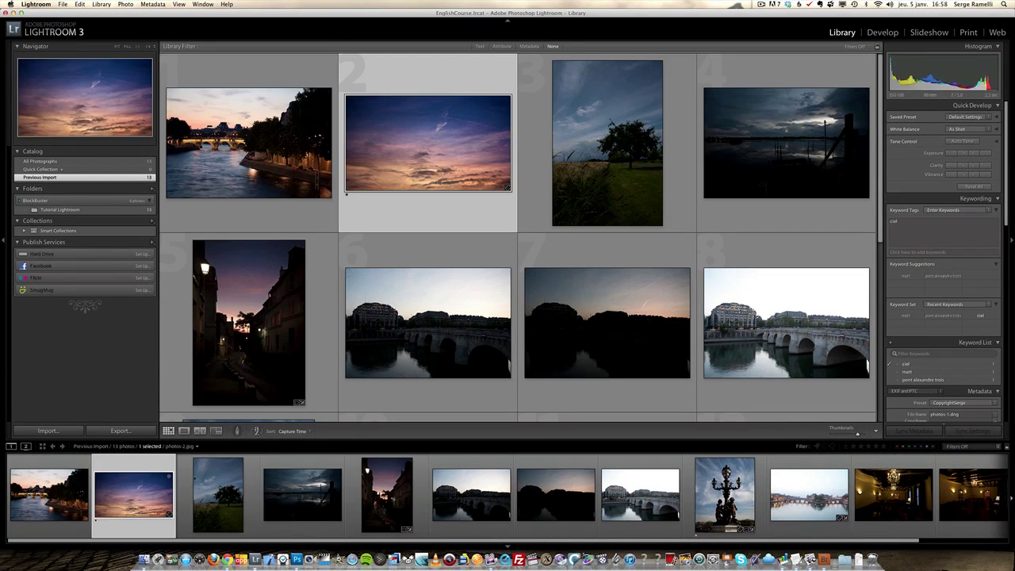
pyautogui.click(219, 480)
pyautogui.click(301, 486)
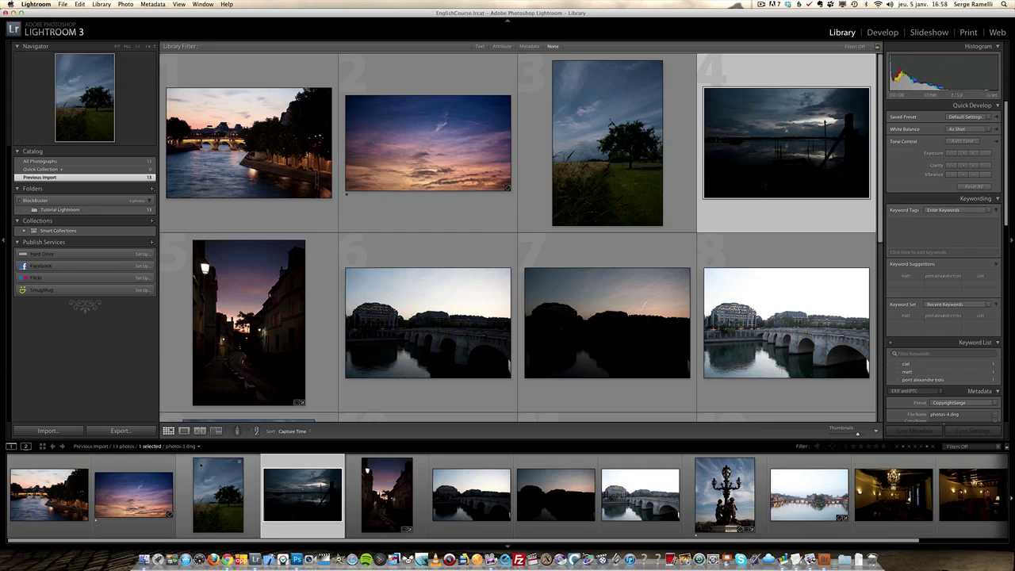